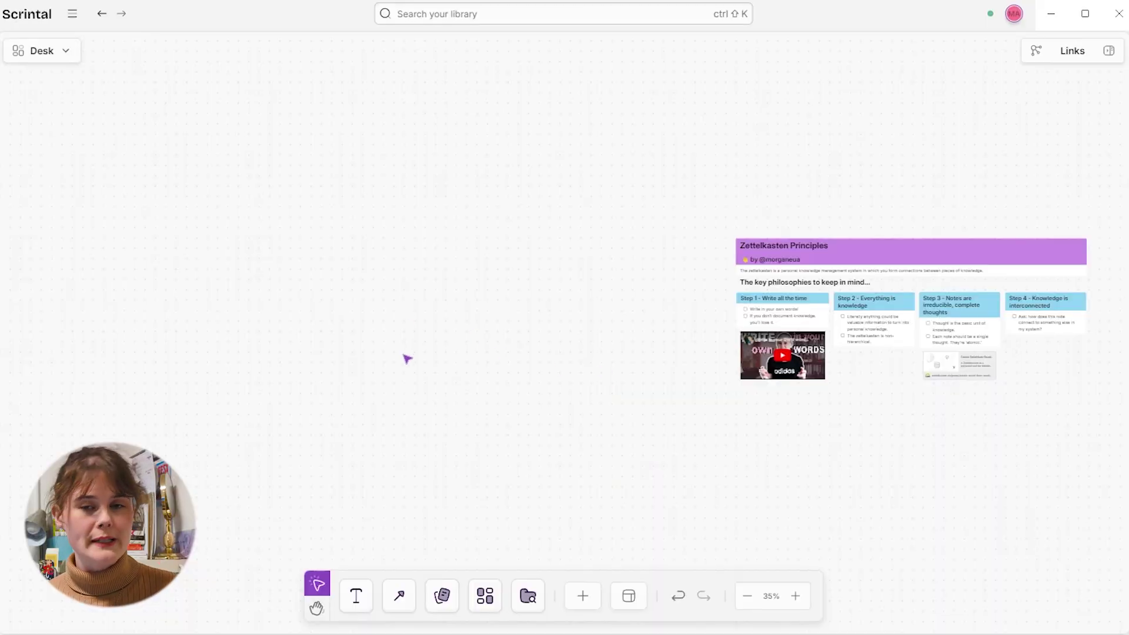
Add a text block near the board centre with the pasted sentence about freely writing anything.
{"action": "scroll", "coordinate": [240, 320], "scroll_direction": "up", "scroll_amount": 3}
{"action": "scroll", "coordinate": [241, 320], "scroll_direction": "up", "scroll_amount": 3}
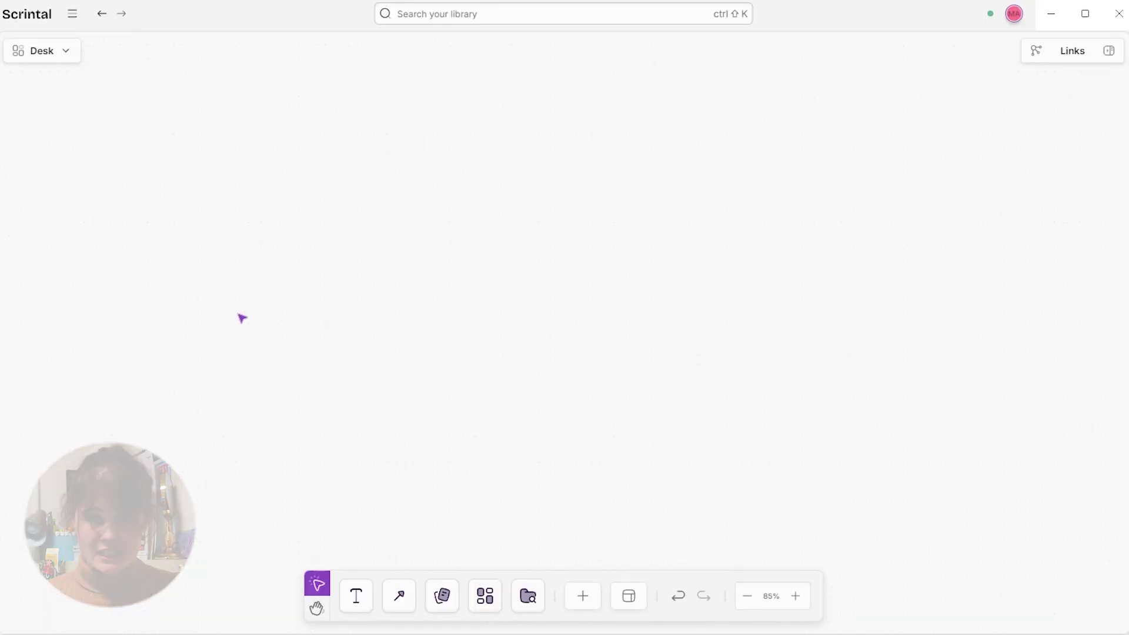
{"action": "left_click", "coordinate": [358, 601]}
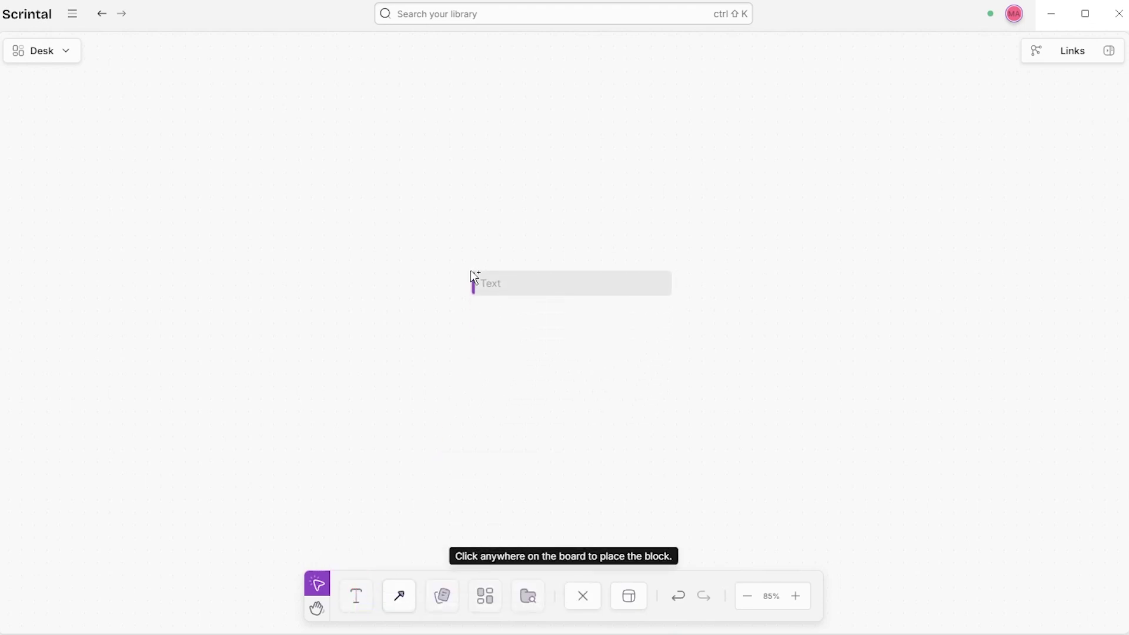
{"action": "left_click", "coordinate": [470, 271]}
{"action": "type", "text": "This is a text block where you can freely write whatever you need to!"}
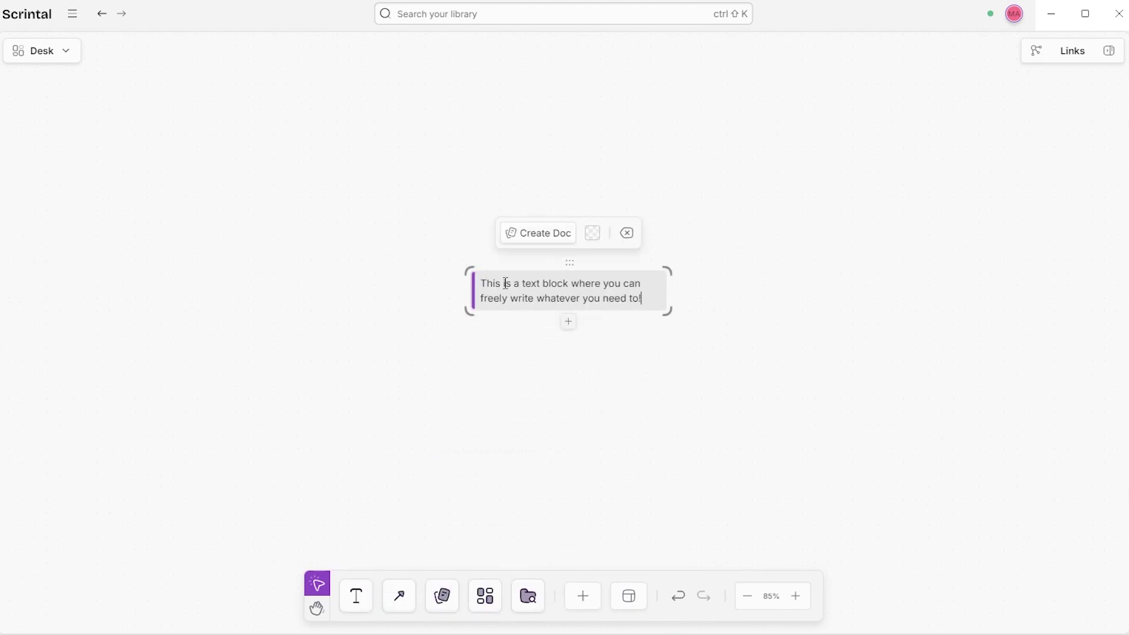
Add a second text block reading 'Another one!!'.
{"action": "scroll", "coordinate": [508, 289], "scroll_direction": "up", "scroll_amount": 5}
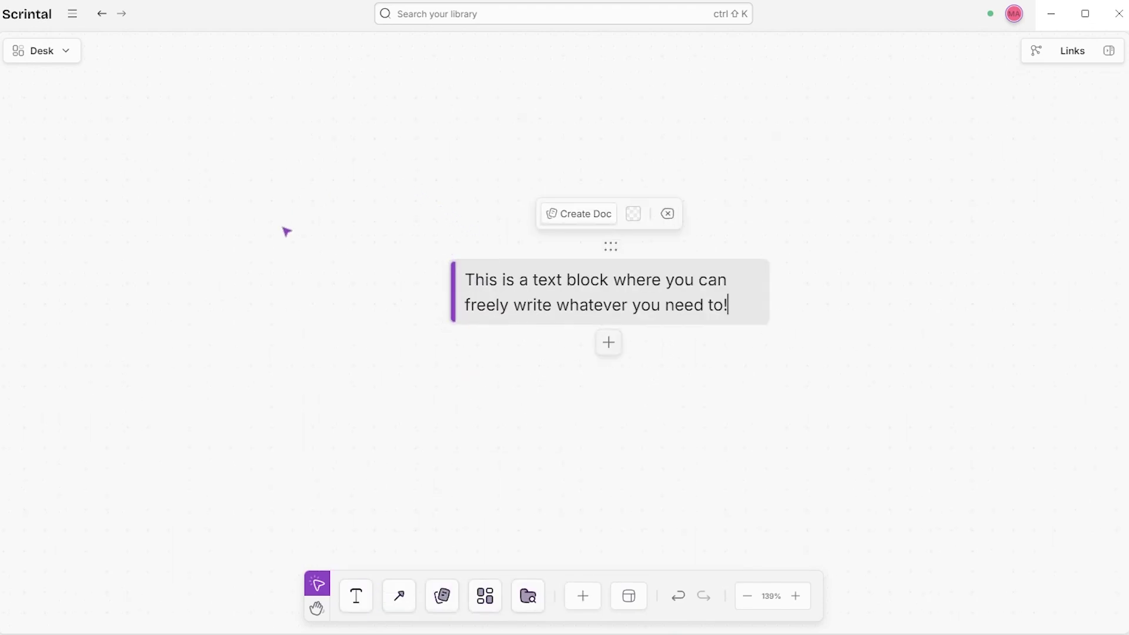
{"action": "double_click", "coordinate": [295, 339]}
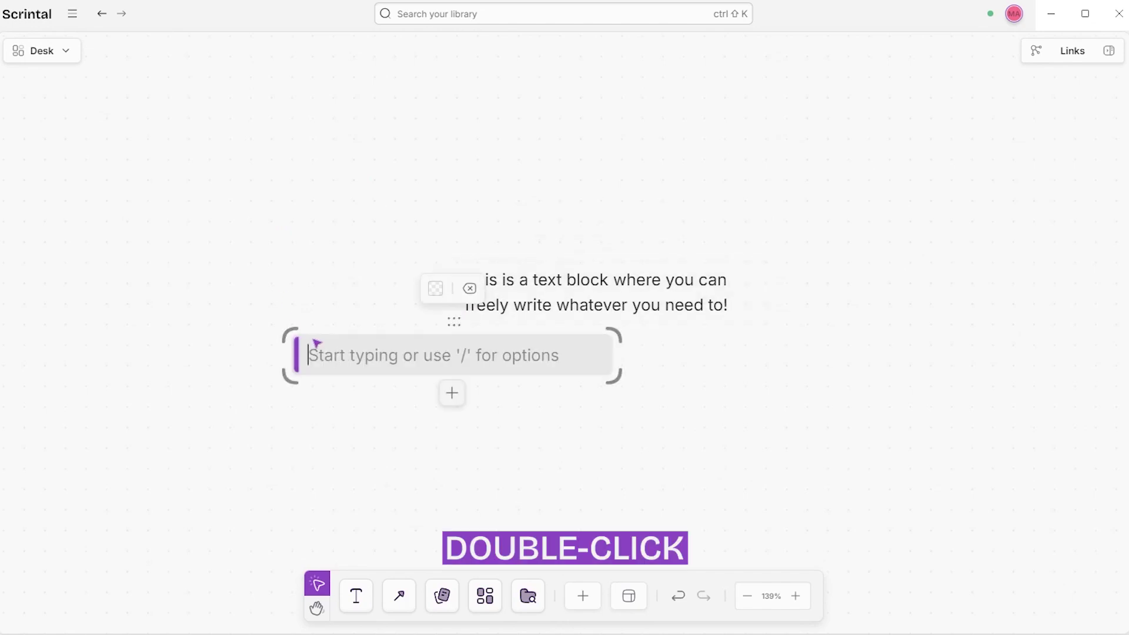
{"action": "type", "text": "Another one!!"}
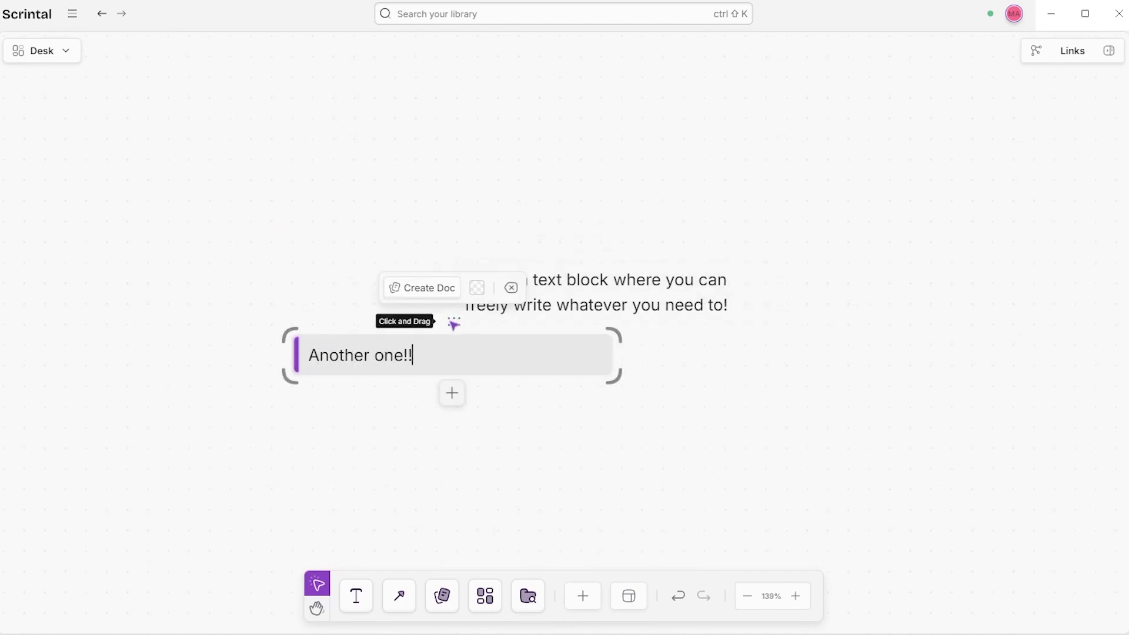
Move the 'Another one!!' block to the upper left and colour it purple.
{"action": "left_click_drag", "start_coordinate": [456, 324], "coordinate": [341, 151]}
{"action": "left_click", "coordinate": [366, 117]}
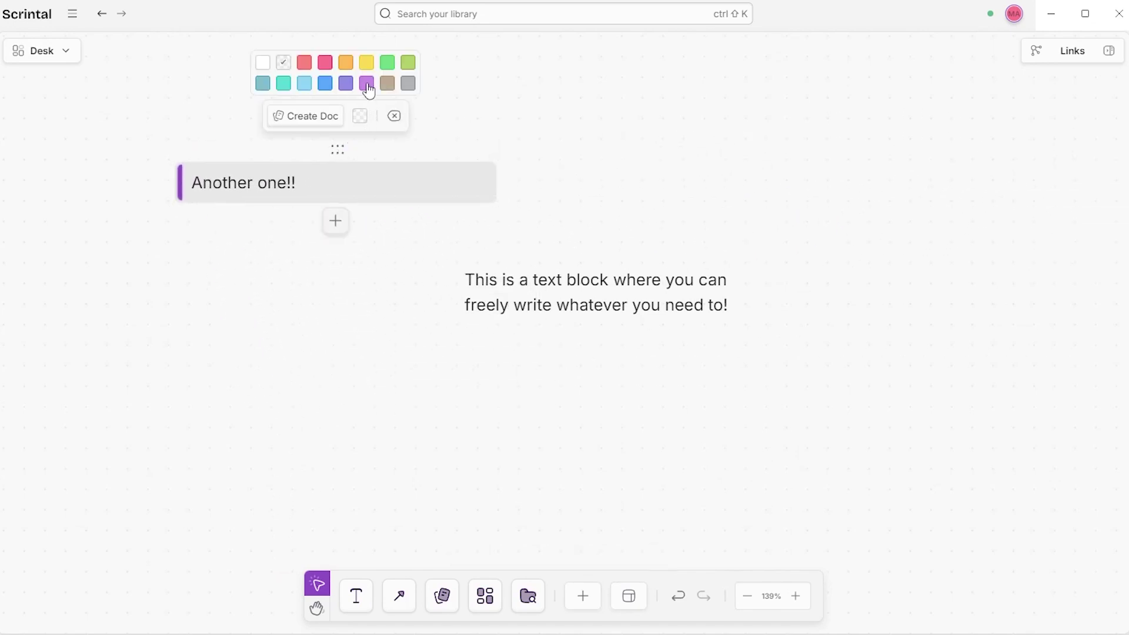
{"action": "left_click", "coordinate": [367, 84]}
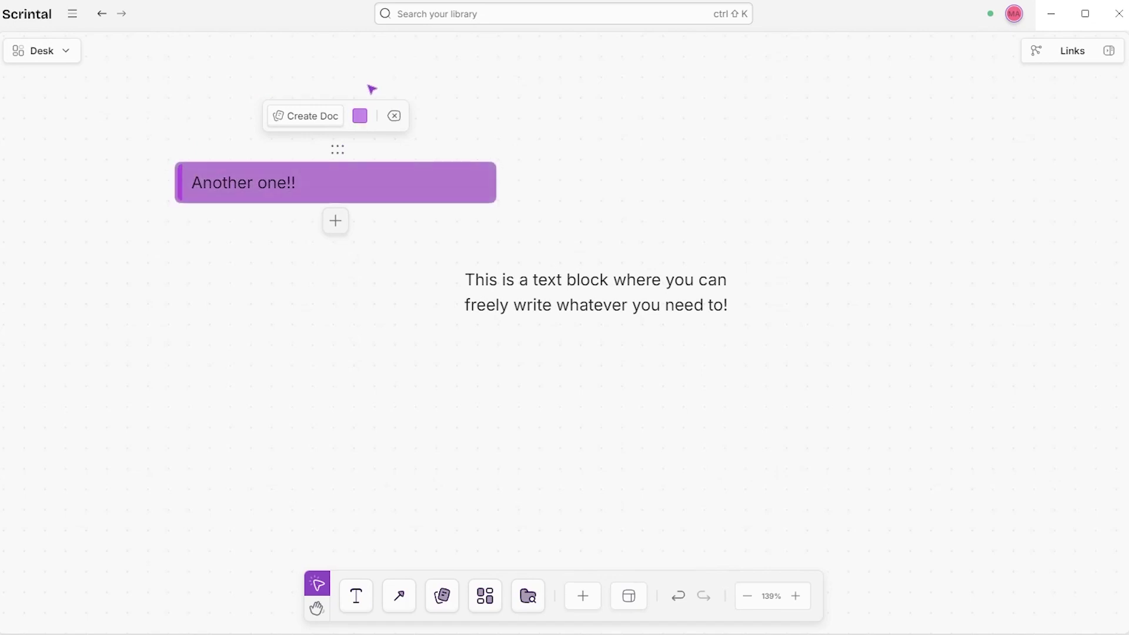
Turn the block into a New Doc card and attach a text block reading 'Hi!' below it.
{"action": "left_click", "coordinate": [315, 118]}
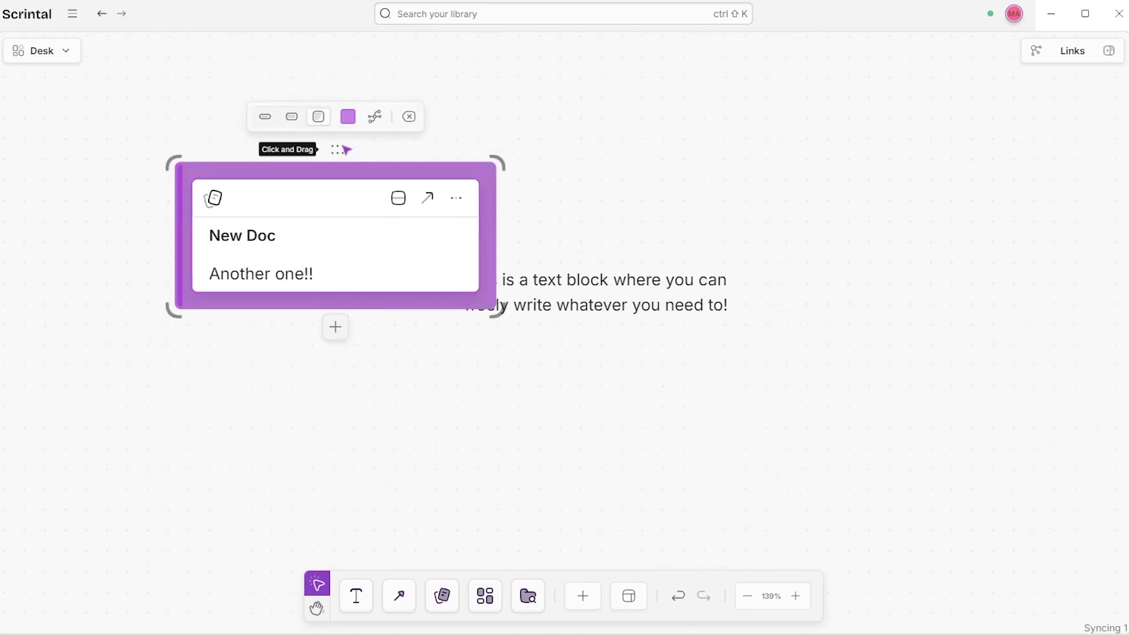
{"action": "left_click", "coordinate": [336, 329]}
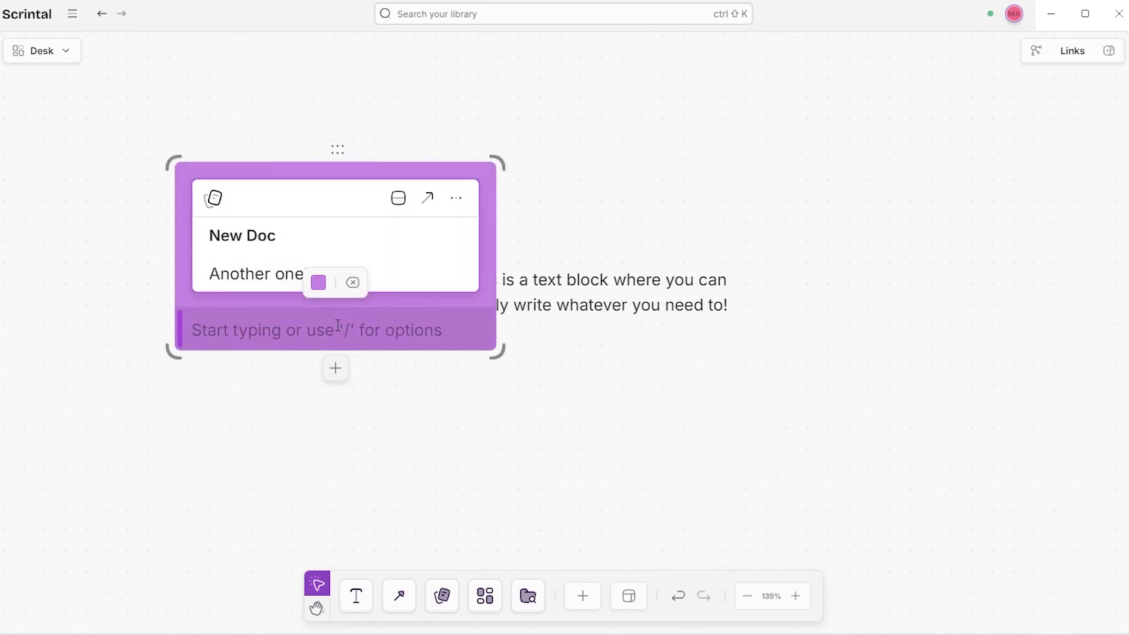
{"action": "type", "text": "Hi"}
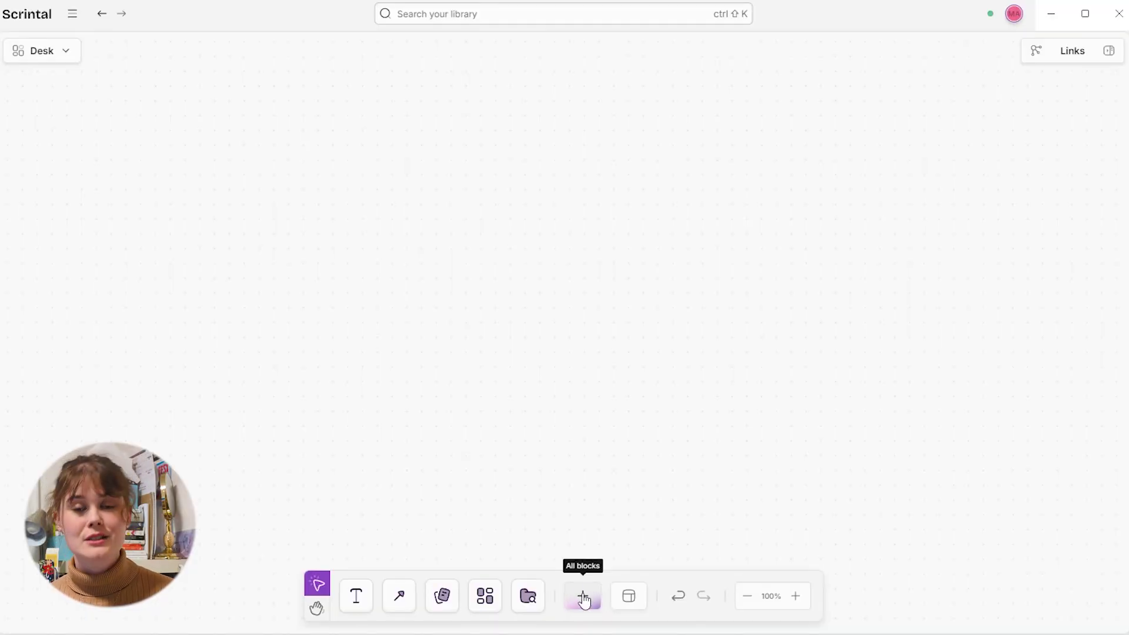
{"action": "left_click", "coordinate": [582, 597]}
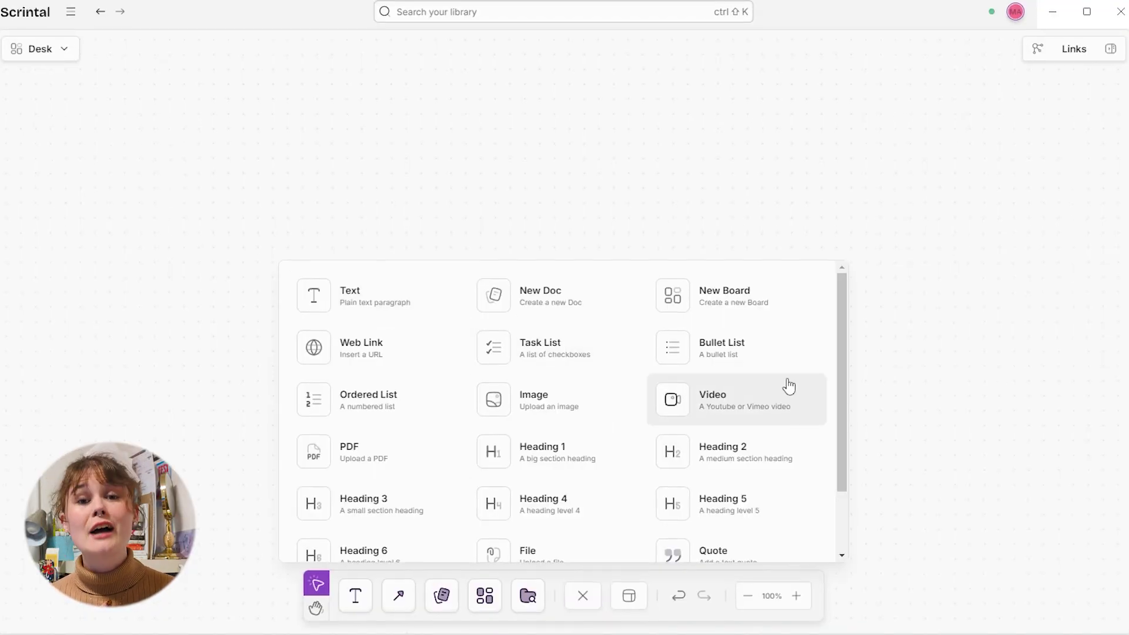
{"action": "left_click_drag", "start_coordinate": [844, 288], "coordinate": [849, 385]}
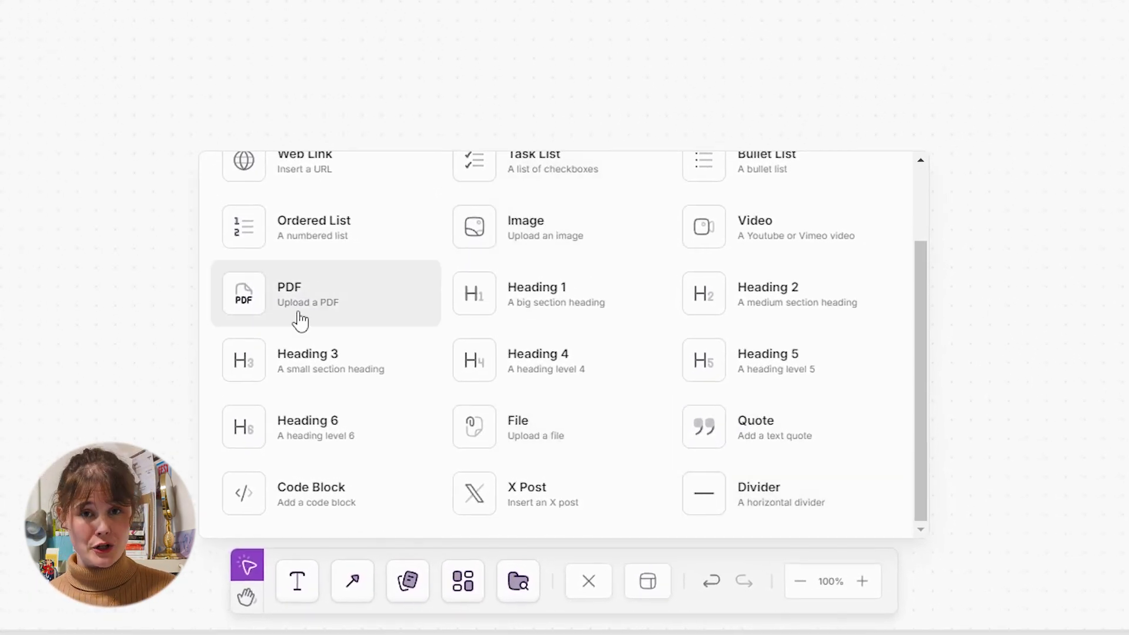
{"action": "left_click_drag", "start_coordinate": [922, 446], "coordinate": [927, 365]}
Create a text note reading 'I'm taking notes on a reading or lecture!' and move it upper left.
{"action": "left_click", "coordinate": [811, 125]}
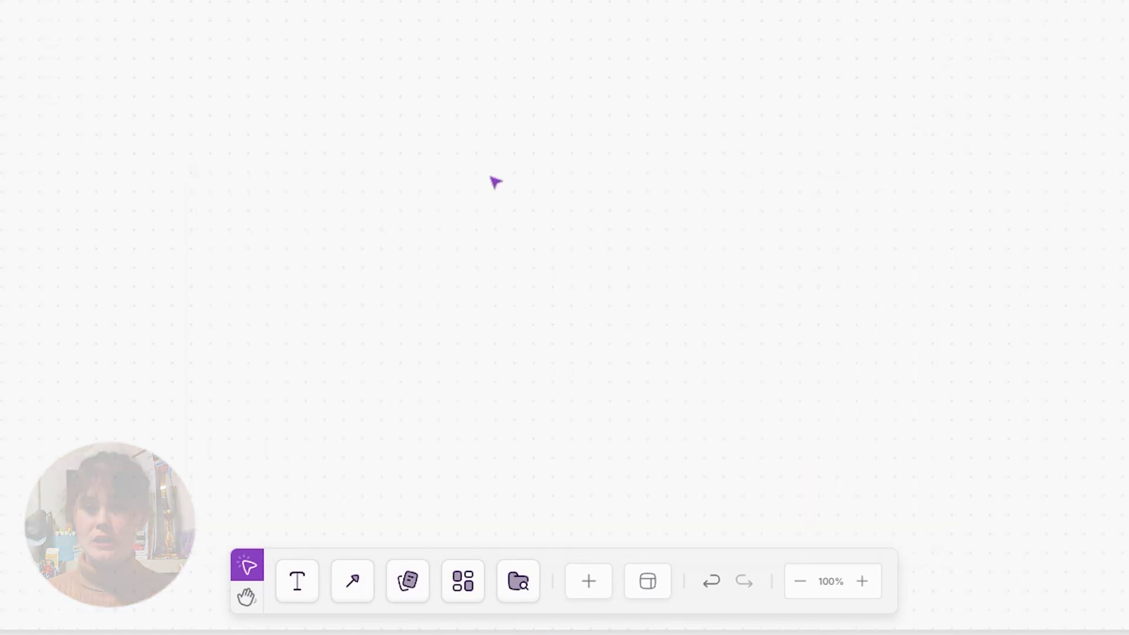
{"action": "double_click", "coordinate": [478, 150]}
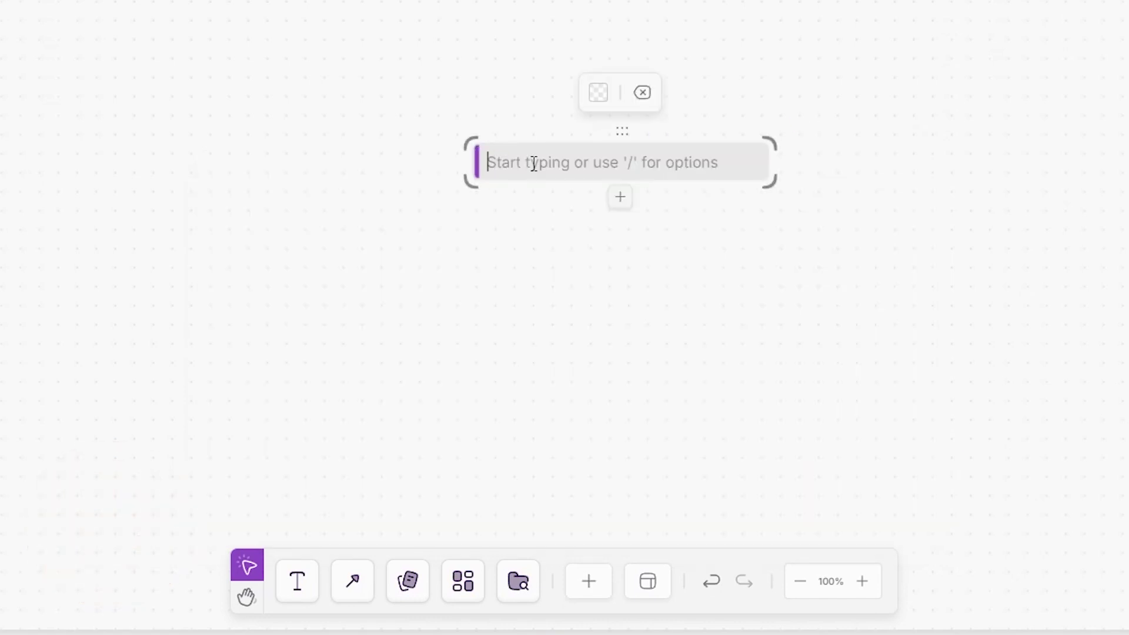
{"action": "type", "text": "I'm taking notes on a reading o"}
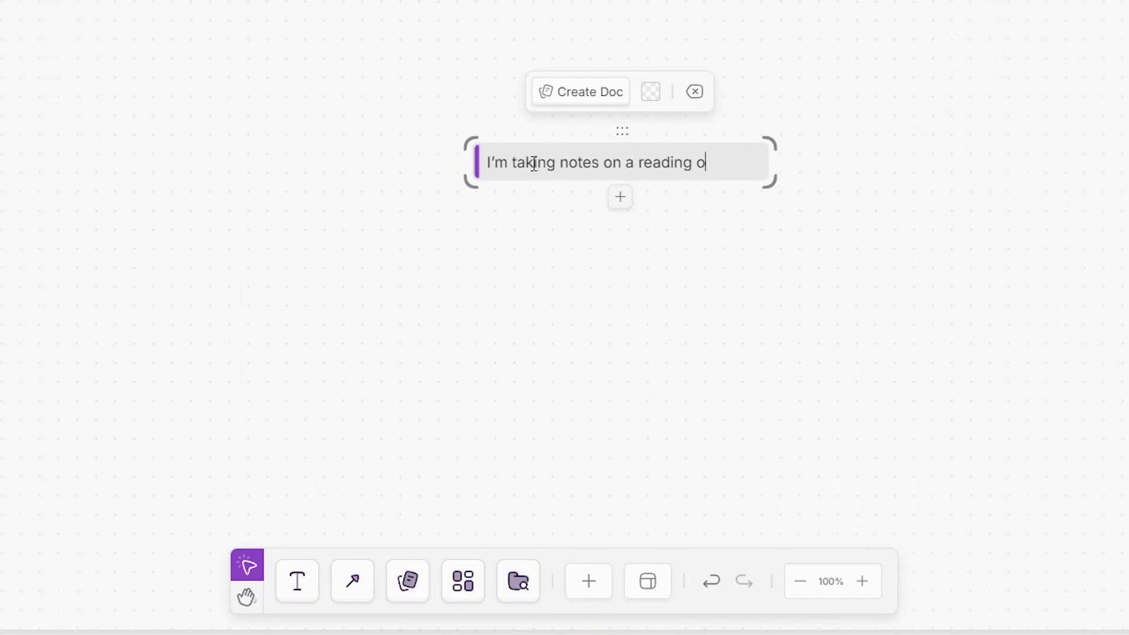
{"action": "type", "text": "r lecture"}
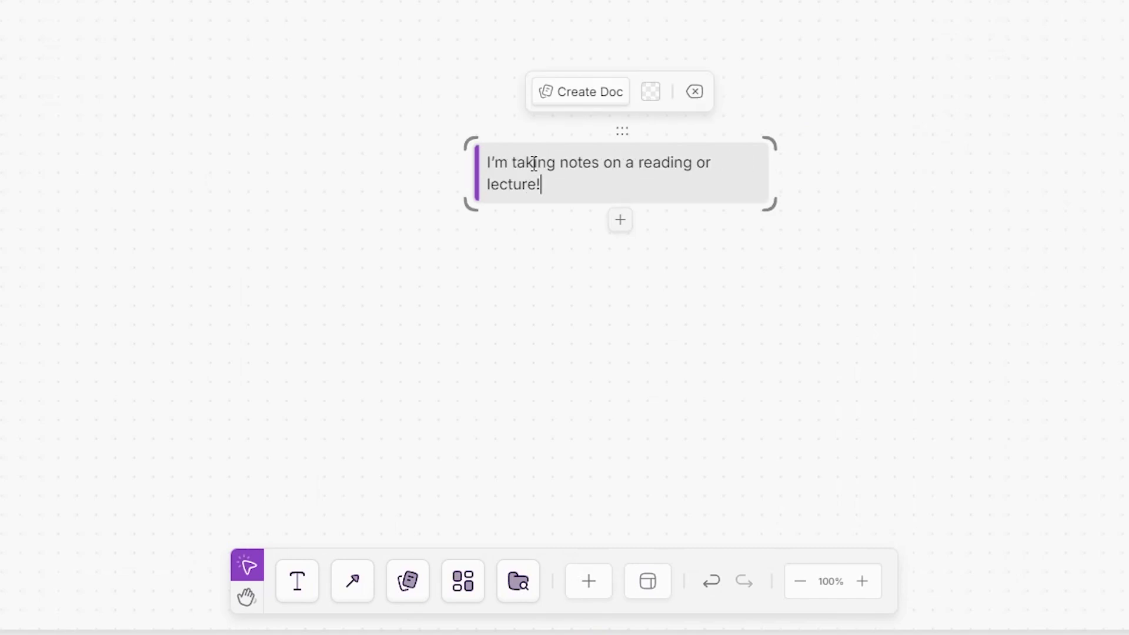
{"action": "type", "text": "!"}
{"action": "left_click_drag", "start_coordinate": [622, 130], "coordinate": [353, 142]}
Add a Video block with the pasted YouTube link and drag it into the note.
{"action": "left_click", "coordinate": [591, 584]}
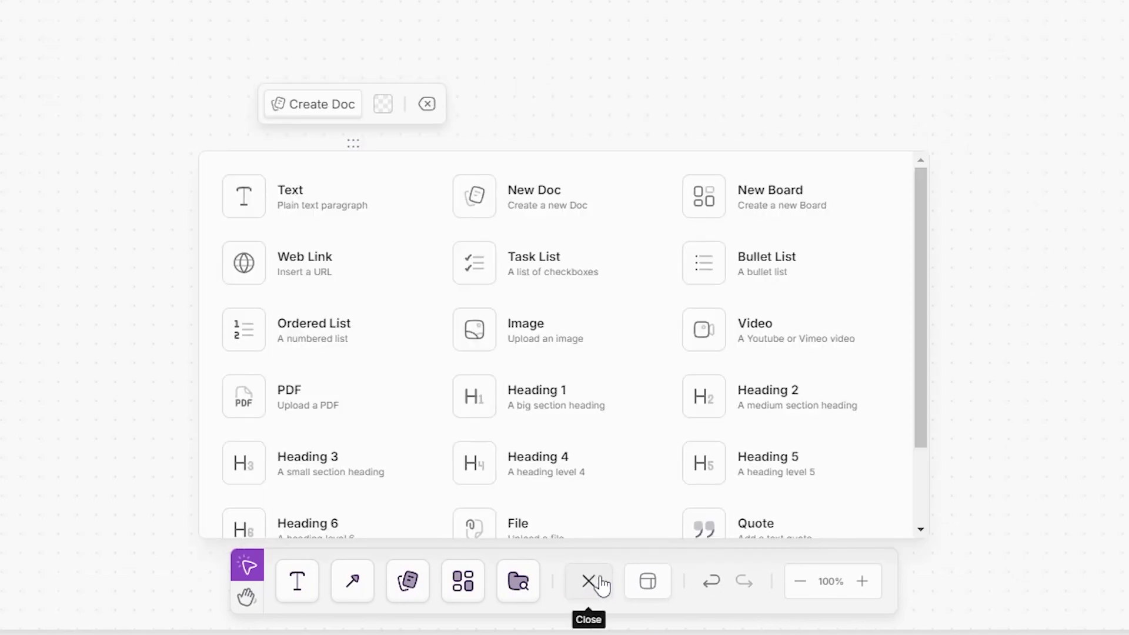
{"action": "left_click", "coordinate": [816, 344]}
{"action": "left_click", "coordinate": [635, 163]}
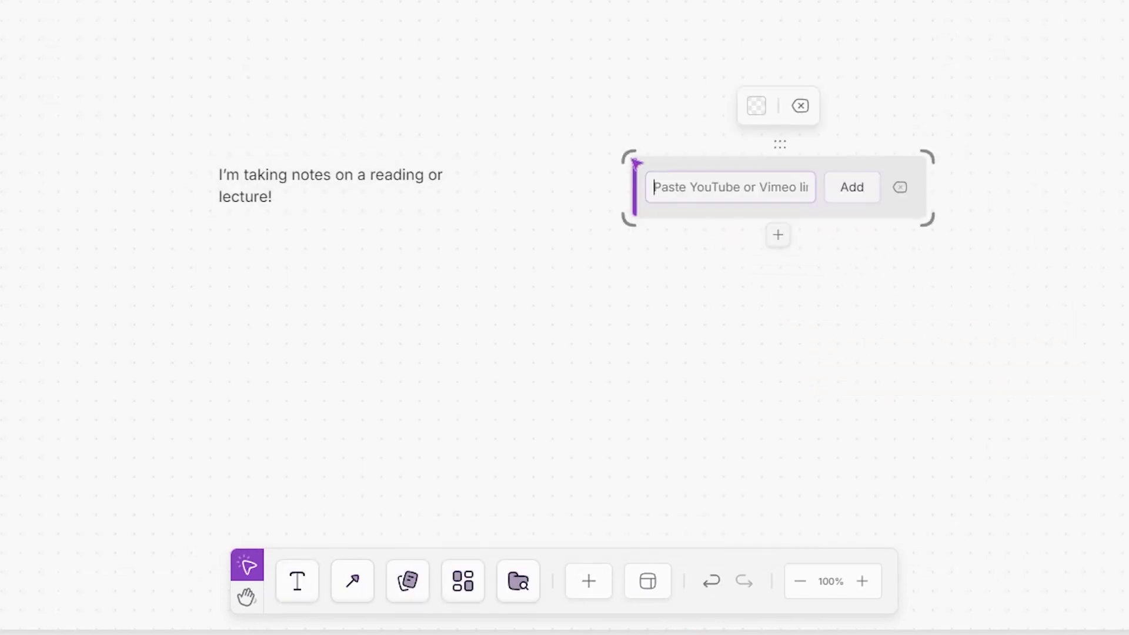
{"action": "left_click", "coordinate": [740, 177]}
{"action": "key", "text": "ctrl+v"}
{"action": "left_click", "coordinate": [852, 187]}
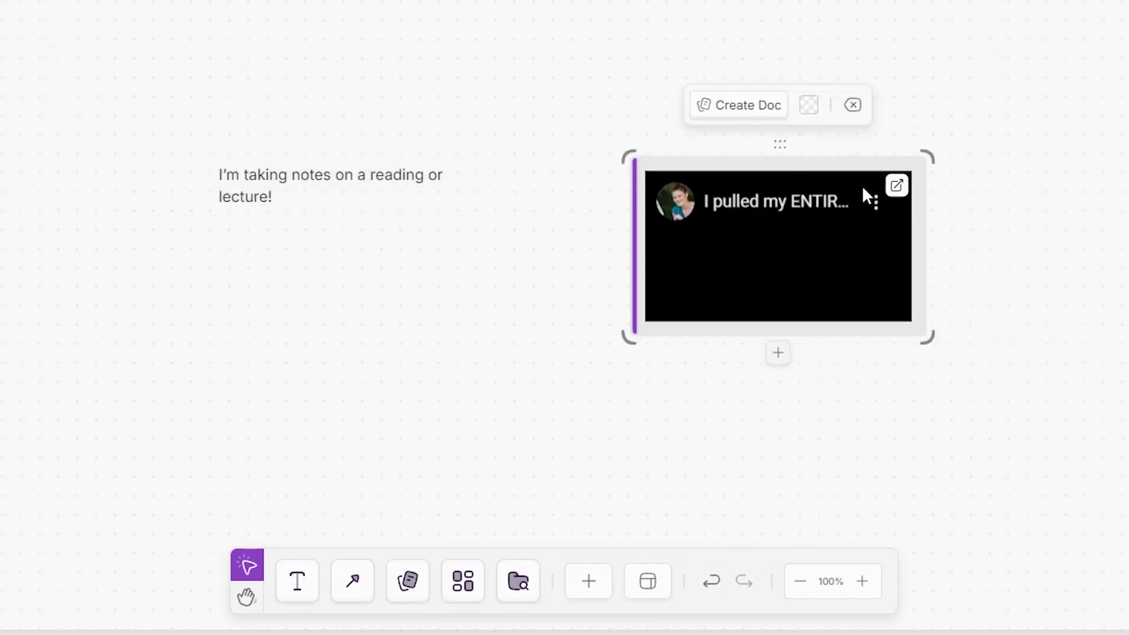
{"action": "left_click_drag", "start_coordinate": [774, 144], "coordinate": [351, 206]}
Add a PDF block holding the Trained Performances of Love and Cruelty Between Species article, then reposition and enlarge it.
{"action": "left_click", "coordinate": [588, 581]}
{"action": "left_click", "coordinate": [305, 400]}
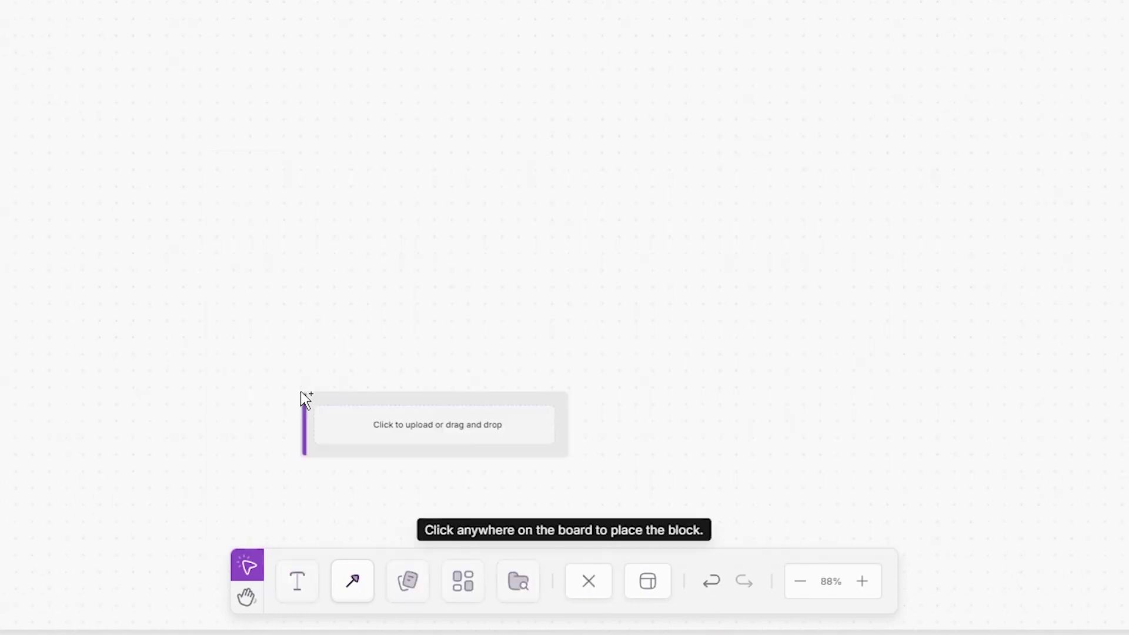
{"action": "left_click", "coordinate": [801, 98]}
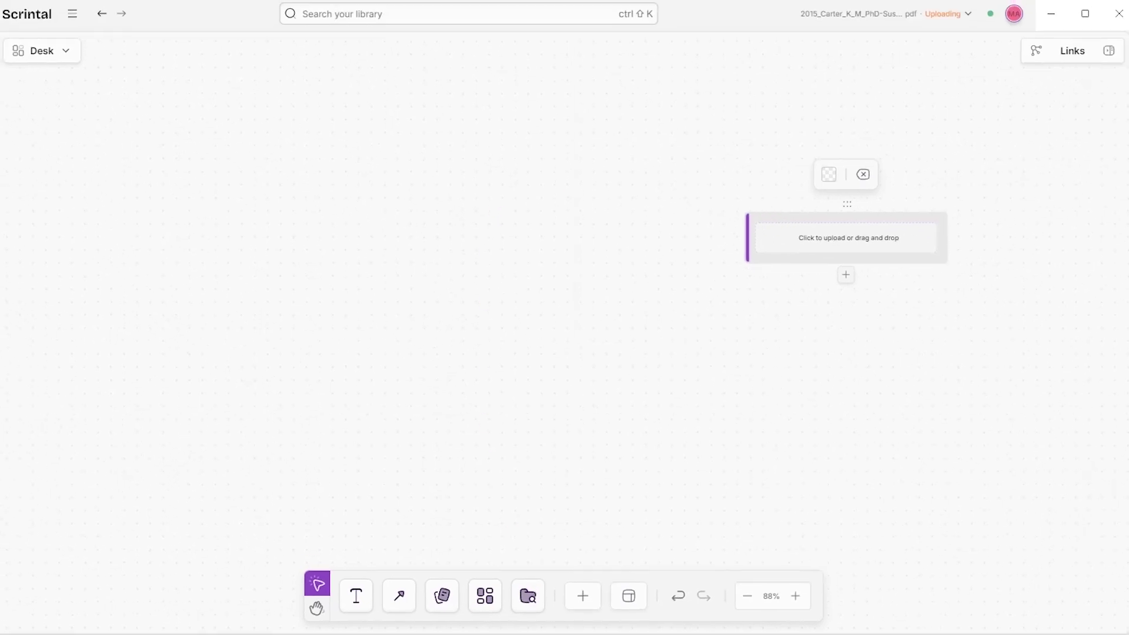
{"action": "key", "text": "alt+Tab"}
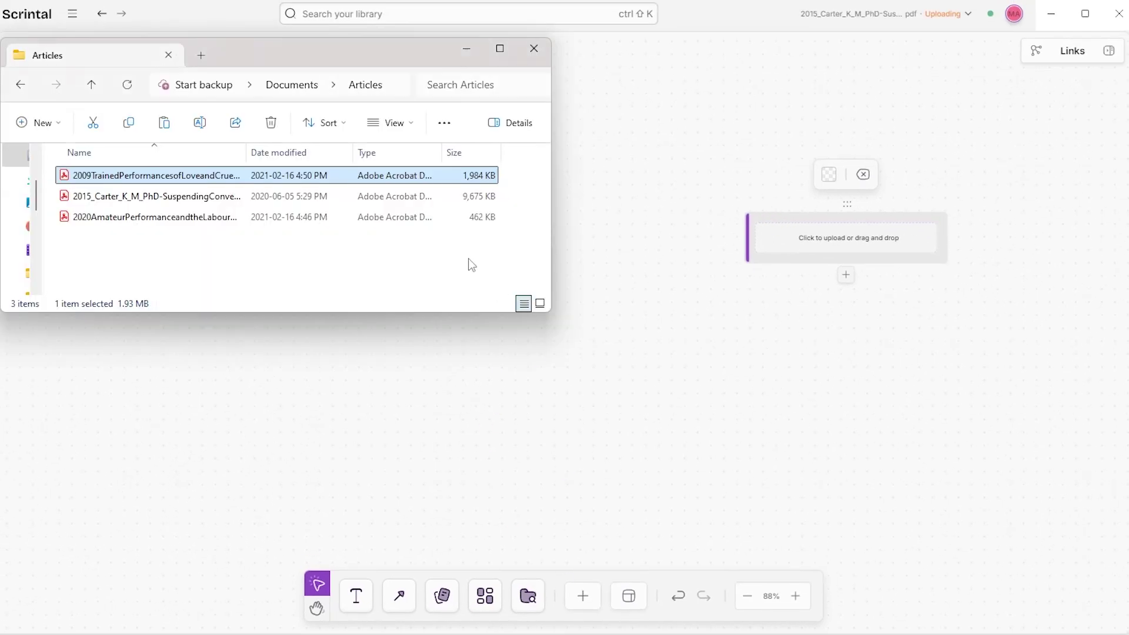
{"action": "left_click_drag", "start_coordinate": [199, 173], "coordinate": [473, 392]}
{"action": "left_click_drag", "start_coordinate": [573, 382], "coordinate": [451, 162]}
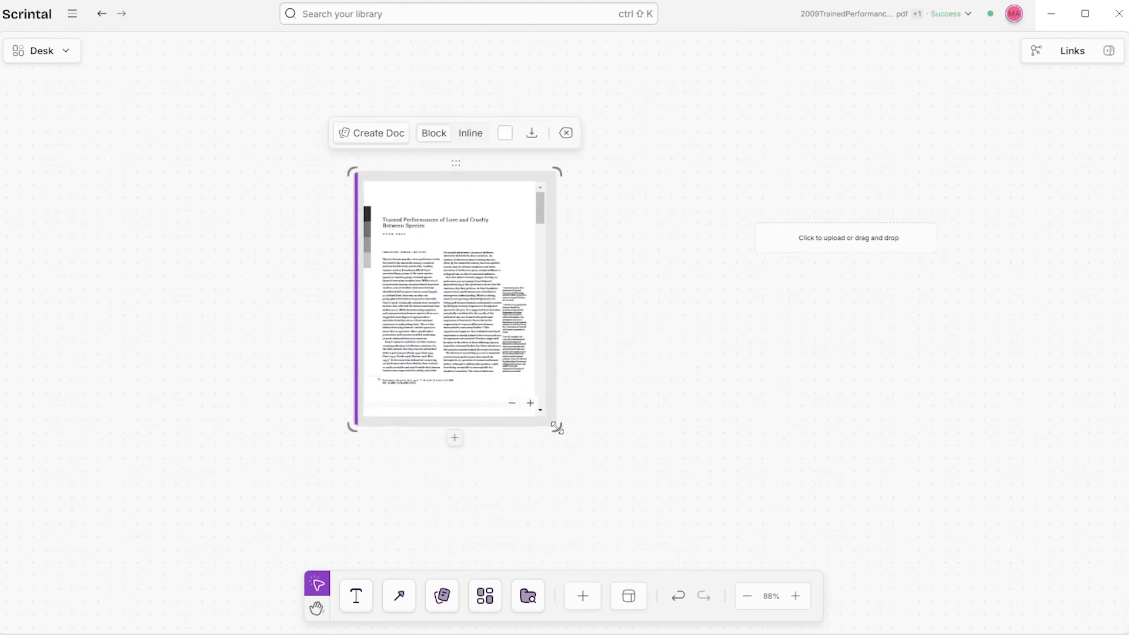
{"action": "left_click_drag", "start_coordinate": [557, 427], "coordinate": [736, 515]}
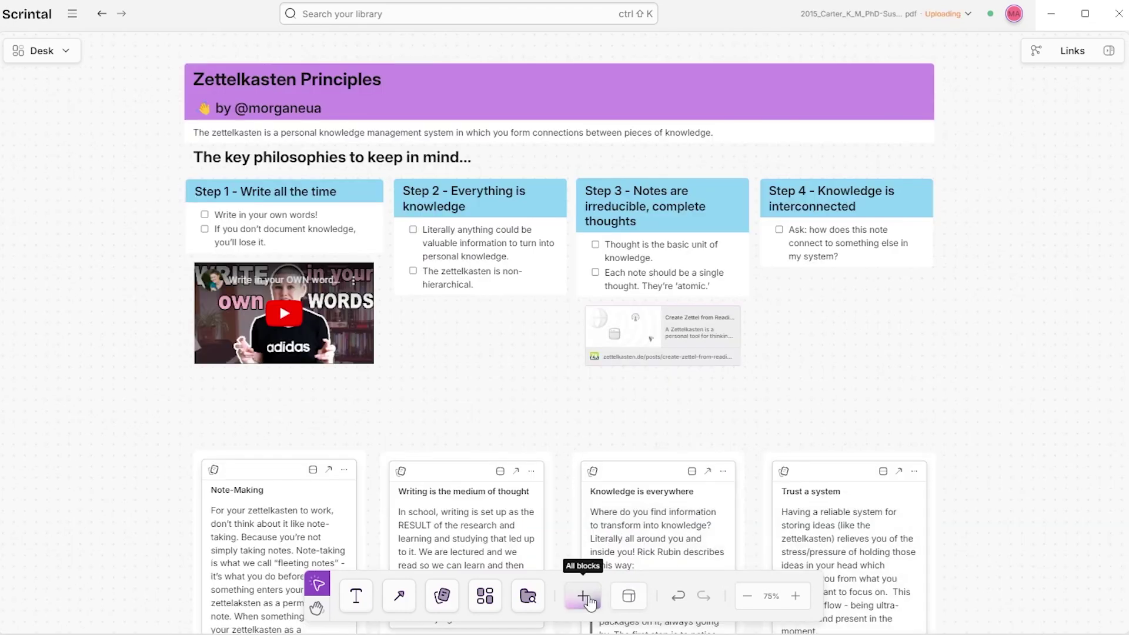
Insert a Heading 5 block above the concept cards reading 'More Zettelkasten Concepts...'.
{"action": "left_click", "coordinate": [582, 595]}
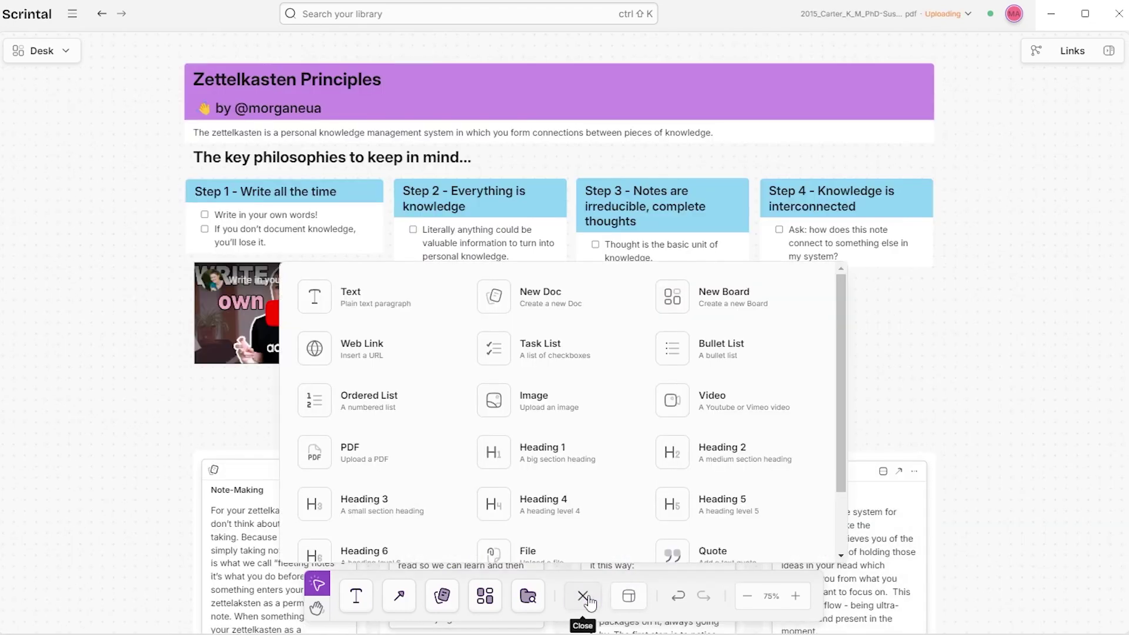
{"action": "left_click", "coordinate": [696, 499]}
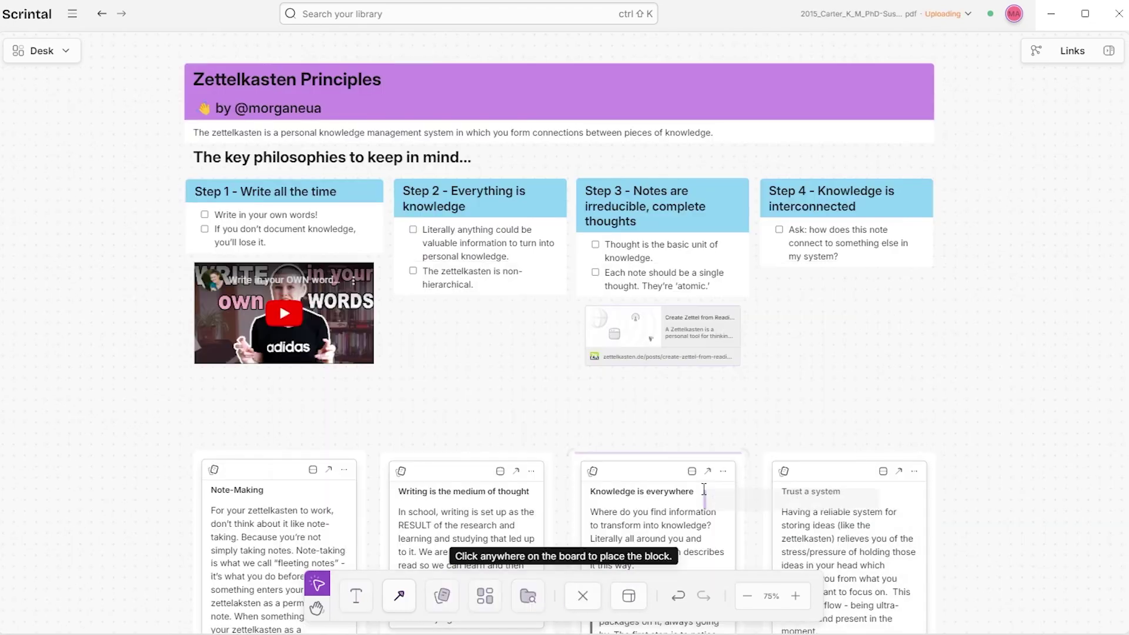
{"action": "left_click", "coordinate": [196, 403]}
{"action": "type", "text": "More Zettelkasten Concepts..."}
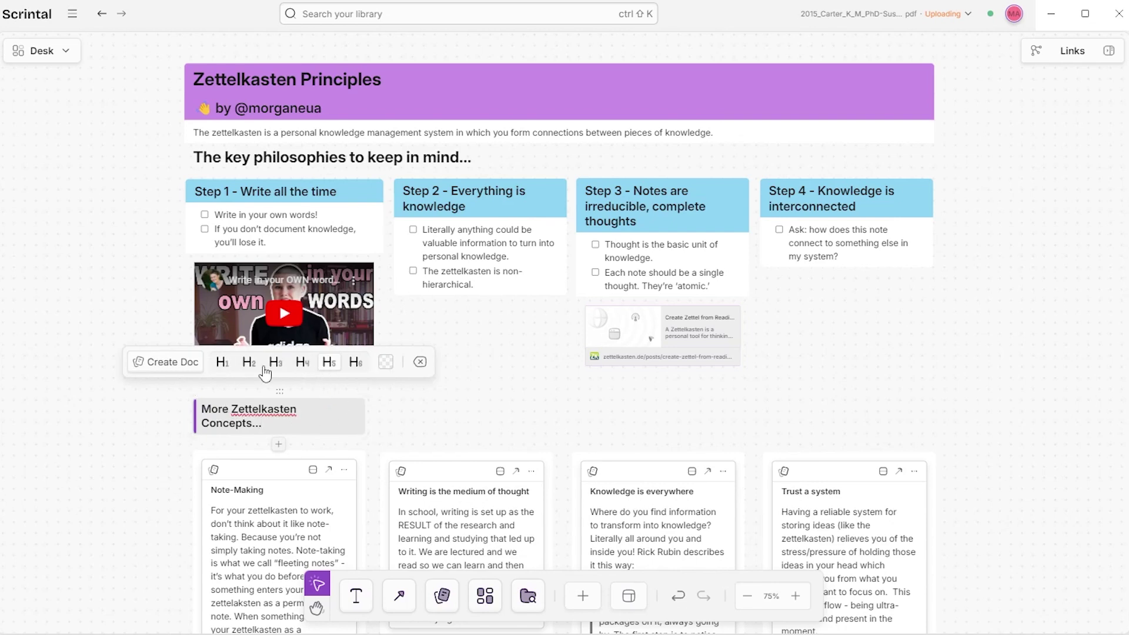
Make the heading H1, colour it purple, and stretch it to full board width.
{"action": "left_click", "coordinate": [221, 363]}
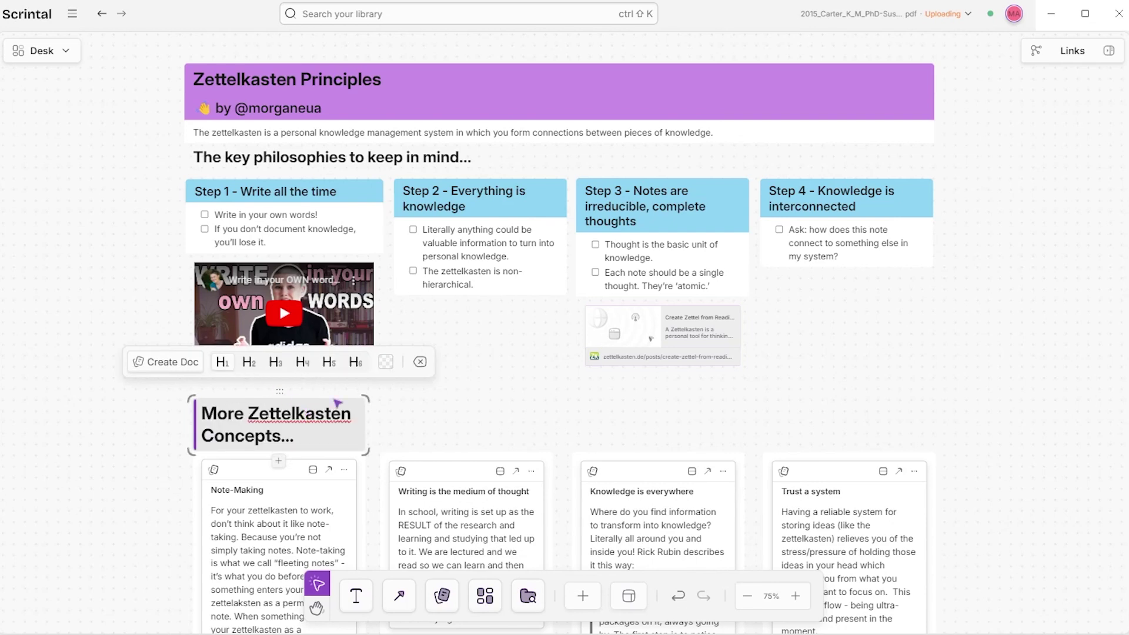
{"action": "left_click", "coordinate": [386, 361]}
{"action": "left_click", "coordinate": [311, 332]}
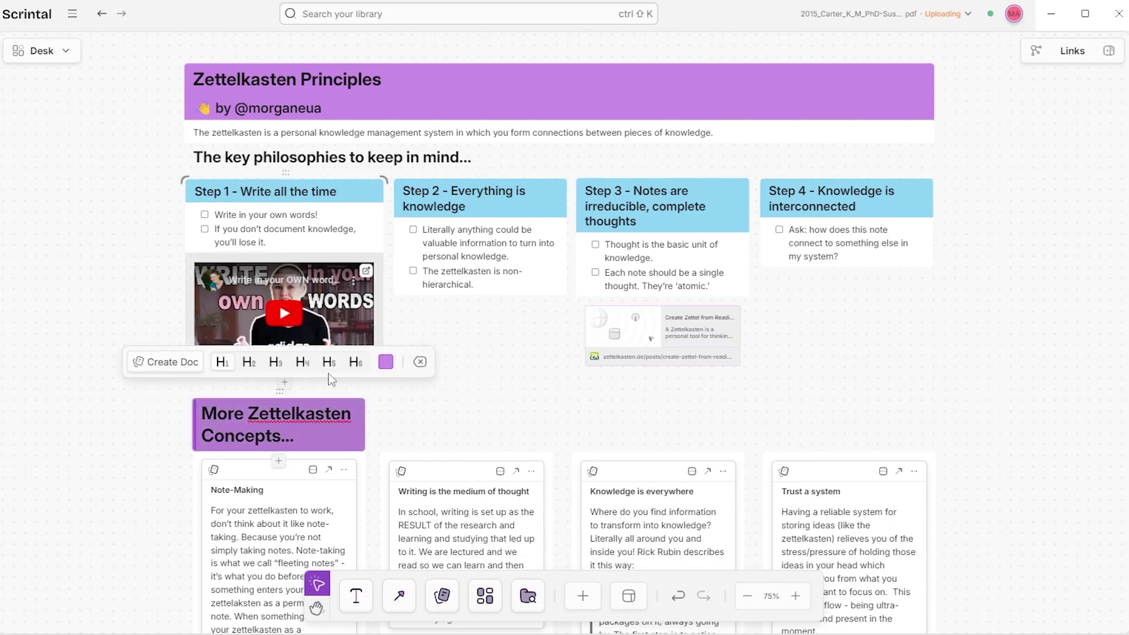
{"action": "left_click_drag", "start_coordinate": [365, 424], "coordinate": [932, 423]}
Place an empty list block beneath the Step 4 - Knowledge is interconnected column.
{"action": "left_click", "coordinate": [583, 596]}
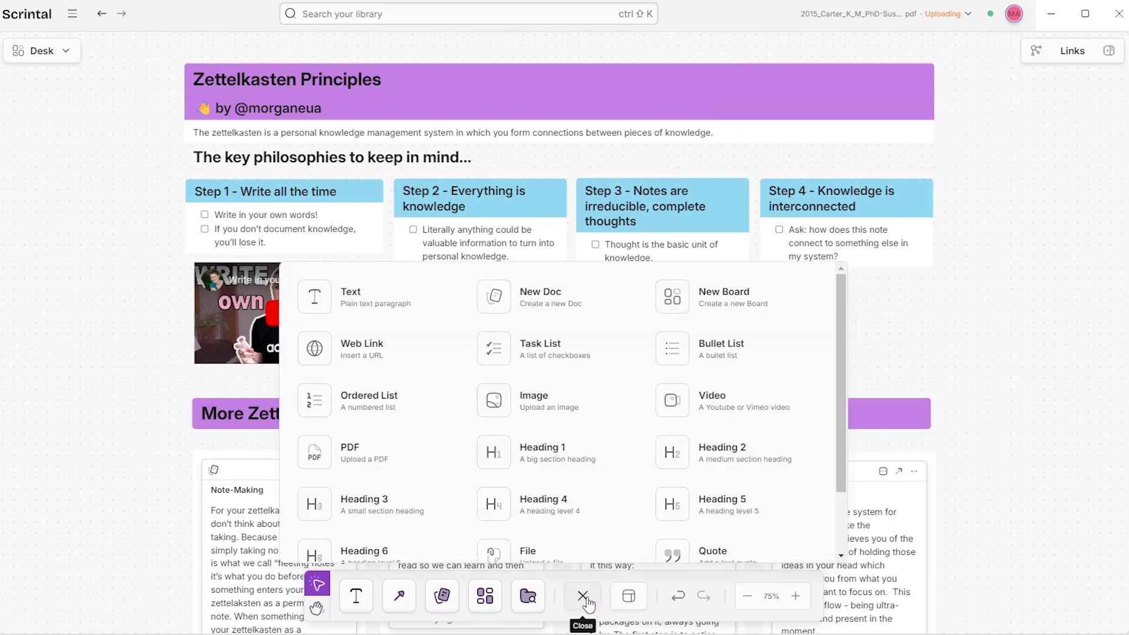
{"action": "left_click", "coordinate": [715, 351]}
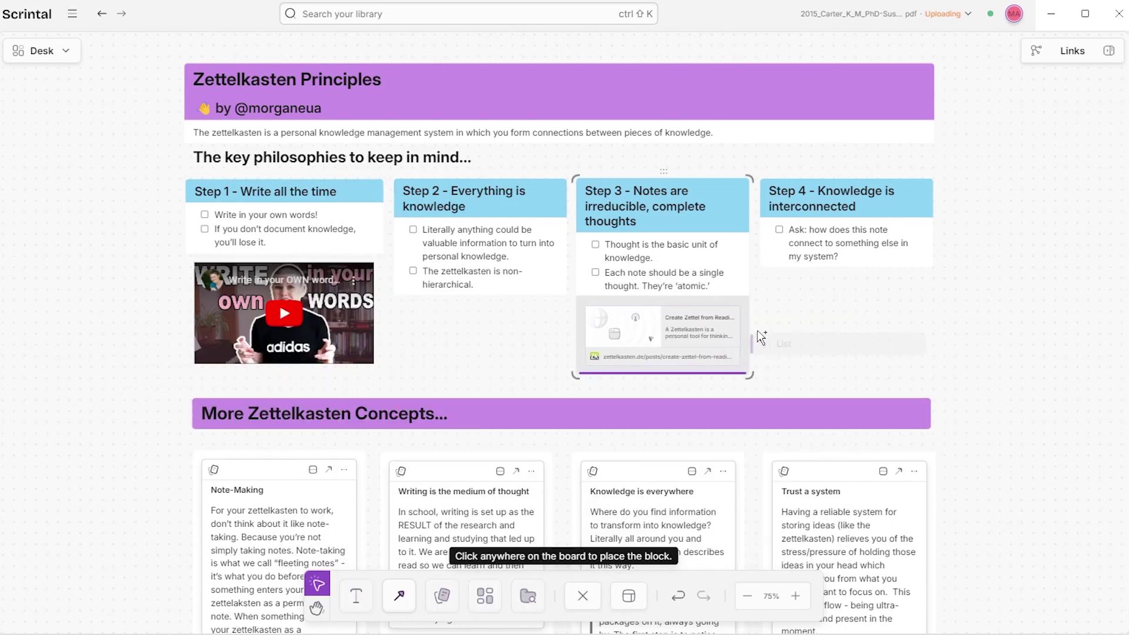
{"action": "left_click", "coordinate": [767, 306]}
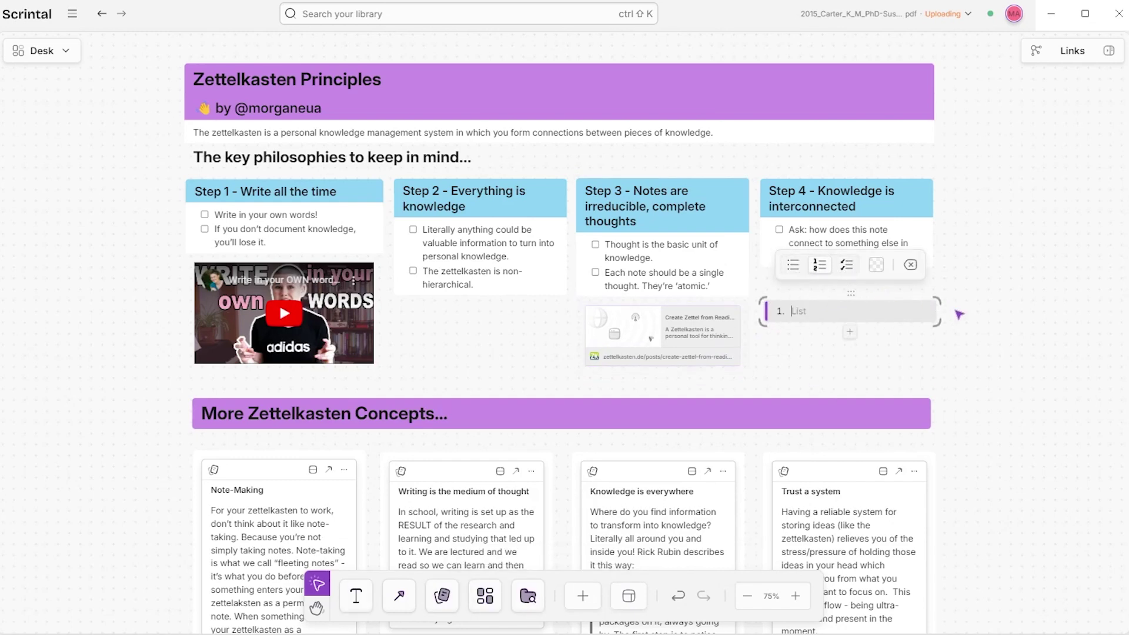
{"action": "left_click", "coordinate": [1007, 335]}
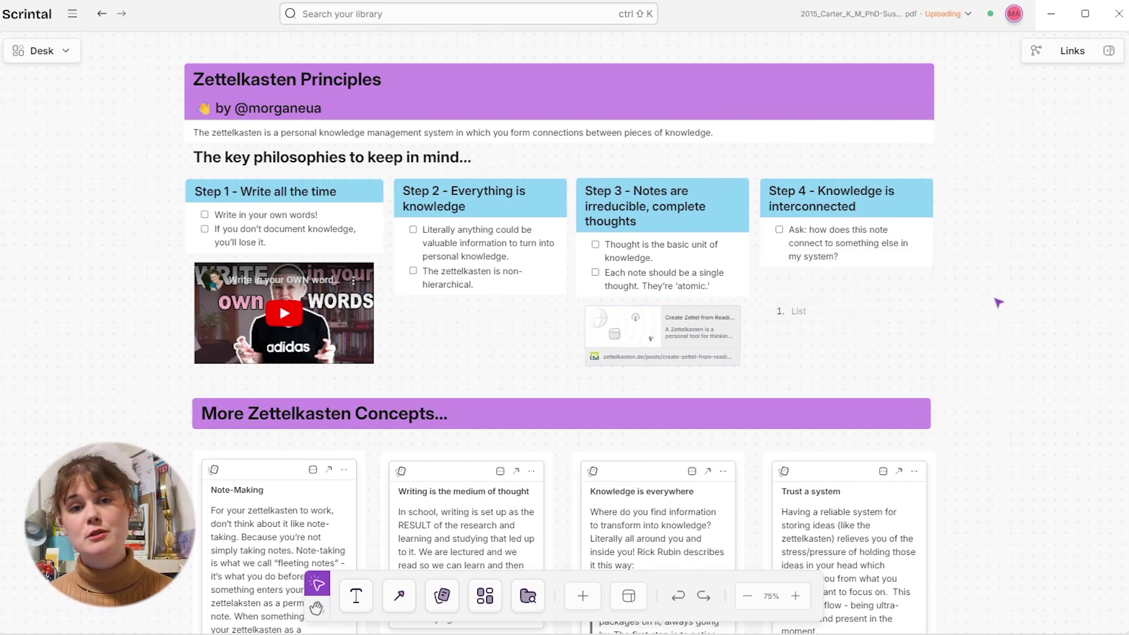
Drag the conveyor-belt quote out of the Knowledge is everywhere card and give it a transparent background.
{"action": "key", "text": "space"}
{"action": "left_click_drag", "start_coordinate": [922, 330], "coordinate": [905, 383]}
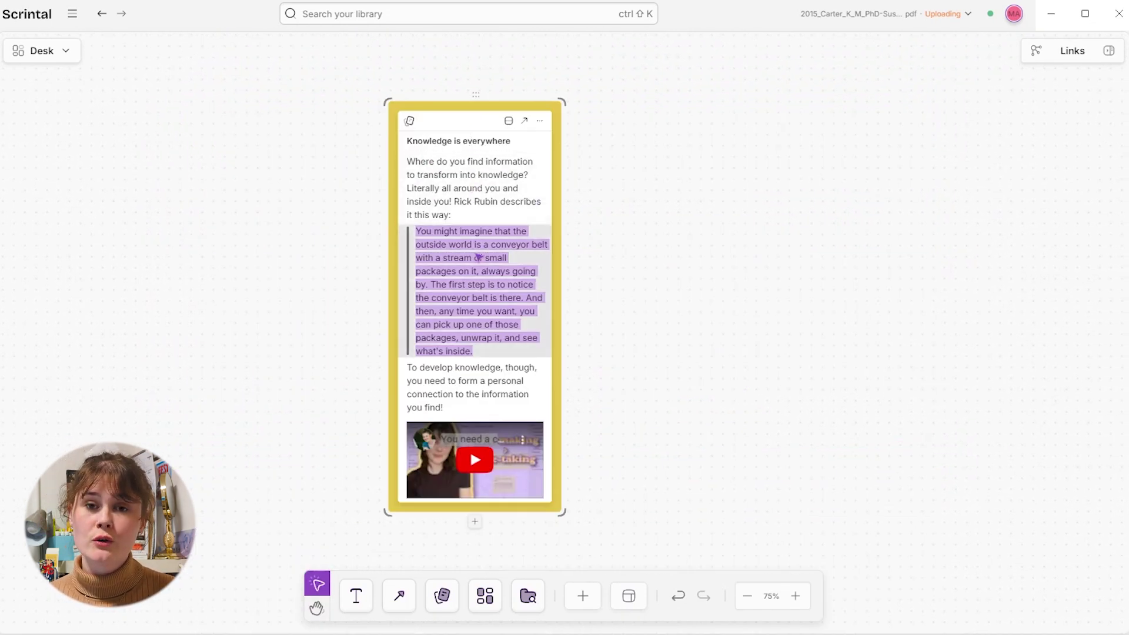
{"action": "left_click_drag", "start_coordinate": [517, 276], "coordinate": [665, 186]}
{"action": "left_click", "coordinate": [773, 147]}
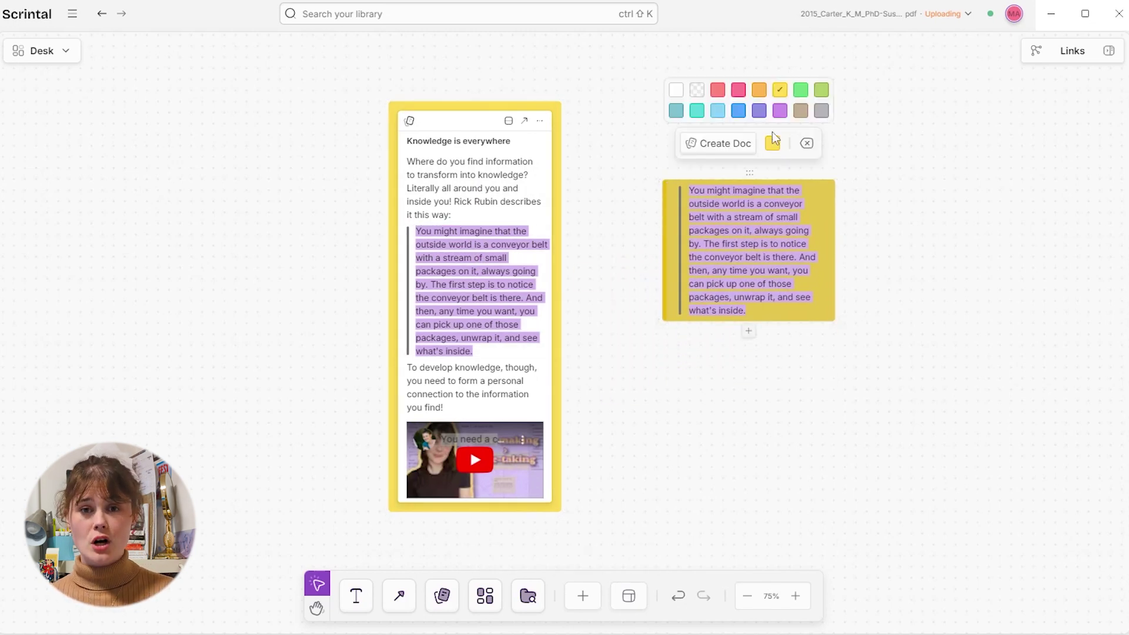
{"action": "left_click", "coordinate": [696, 91]}
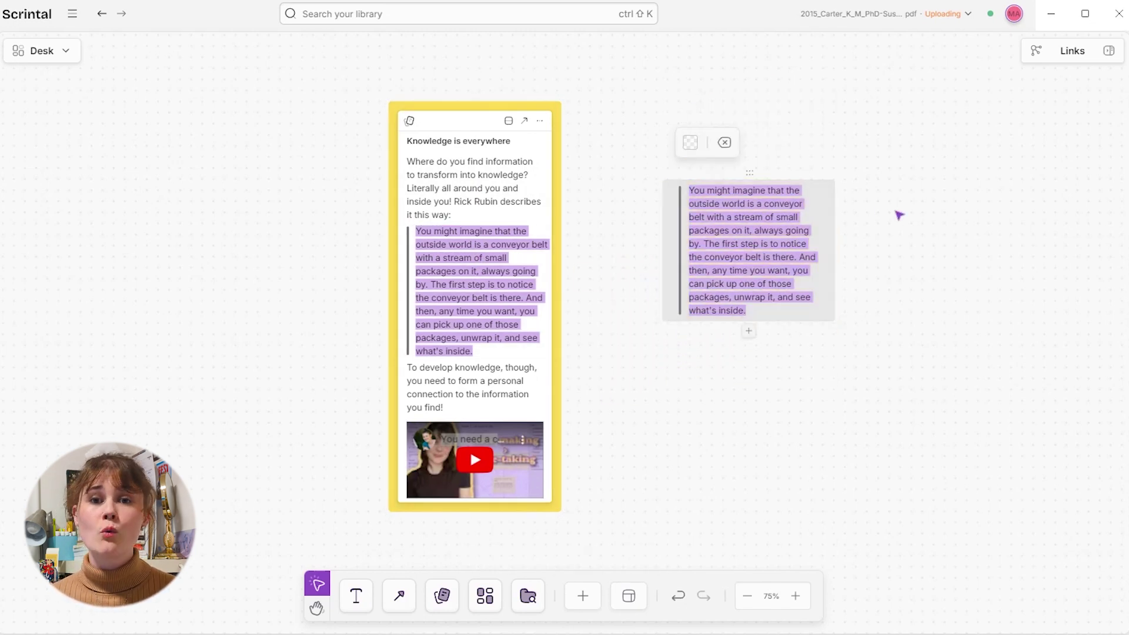